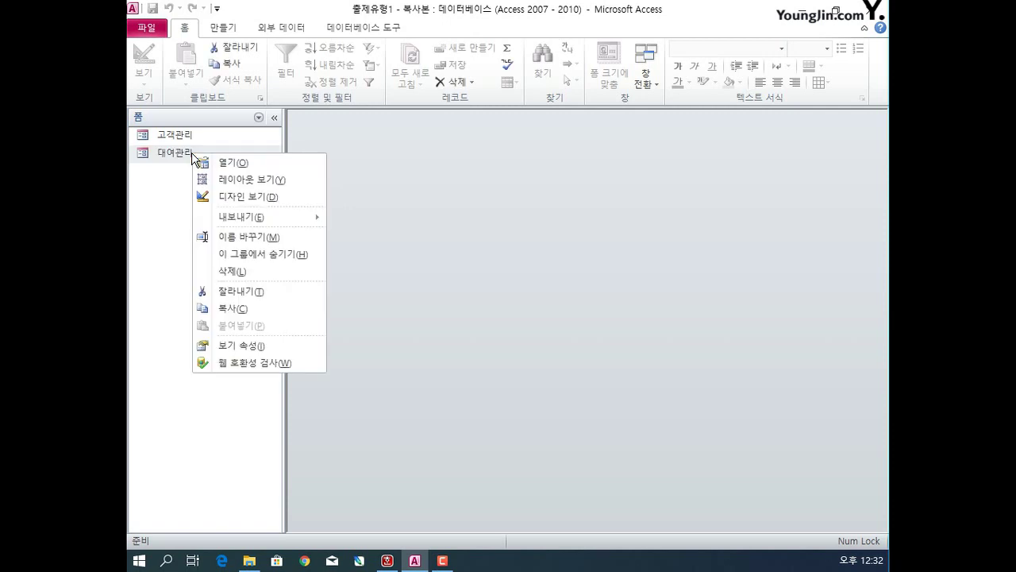
Step: Open the 대여관리 form in Design view, maximize it and set its record source (레코드 원본) to 대여목록
{"action": "left_click", "coordinate": [236, 196]}
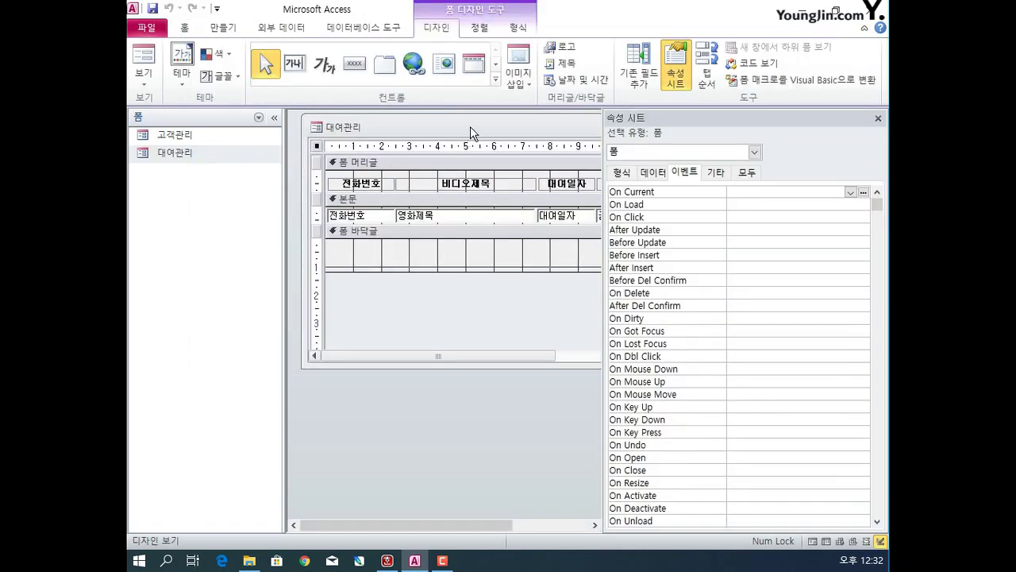
{"action": "double_click", "coordinate": [470, 127]}
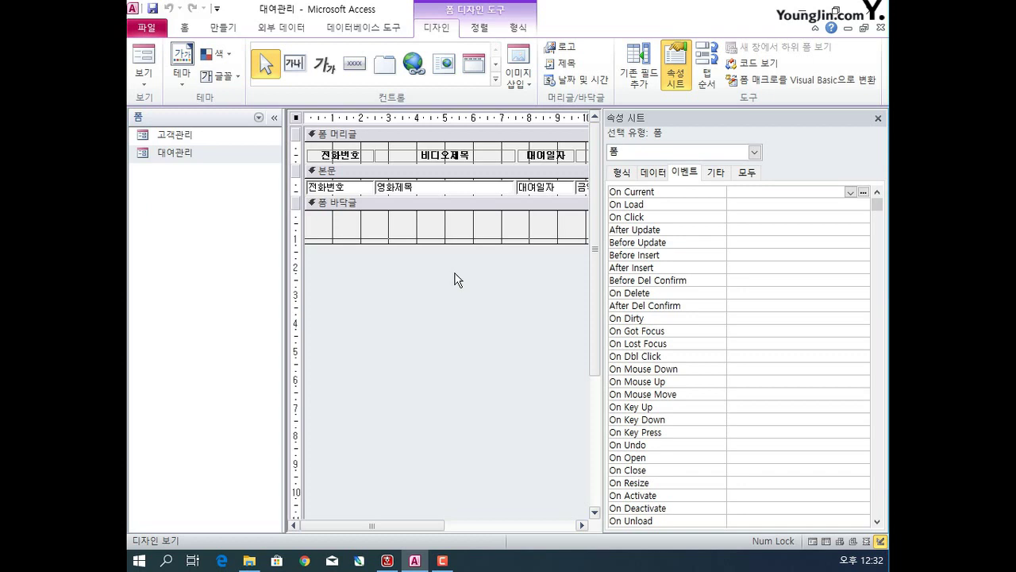
{"action": "left_click", "coordinate": [747, 173]}
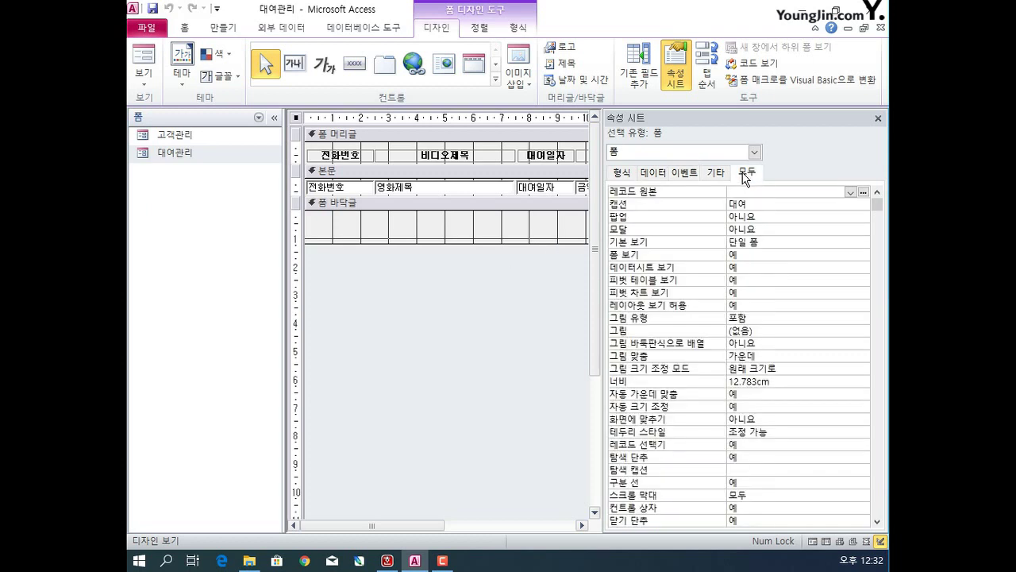
{"action": "left_click", "coordinate": [851, 192]}
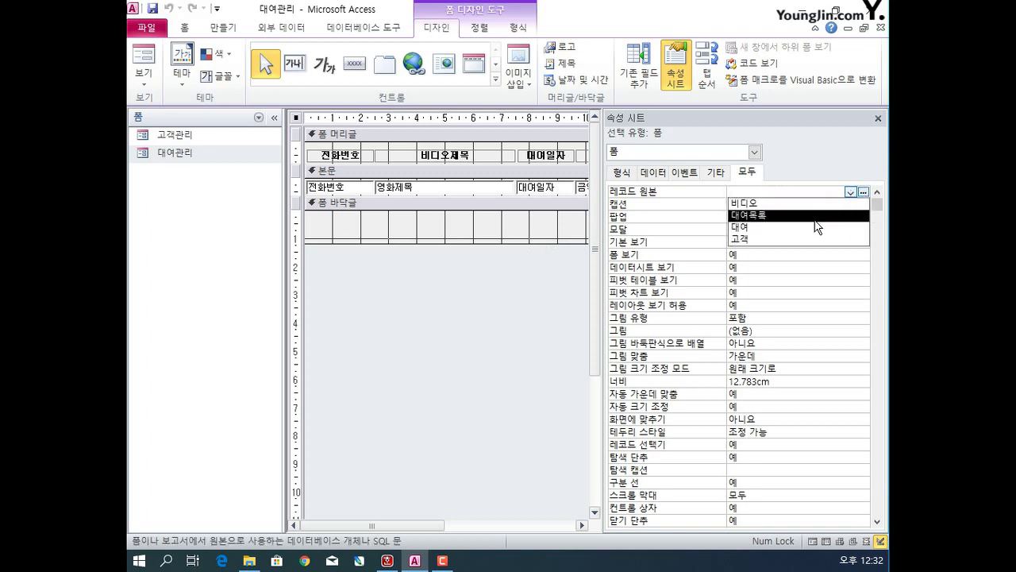
{"action": "left_click", "coordinate": [794, 216]}
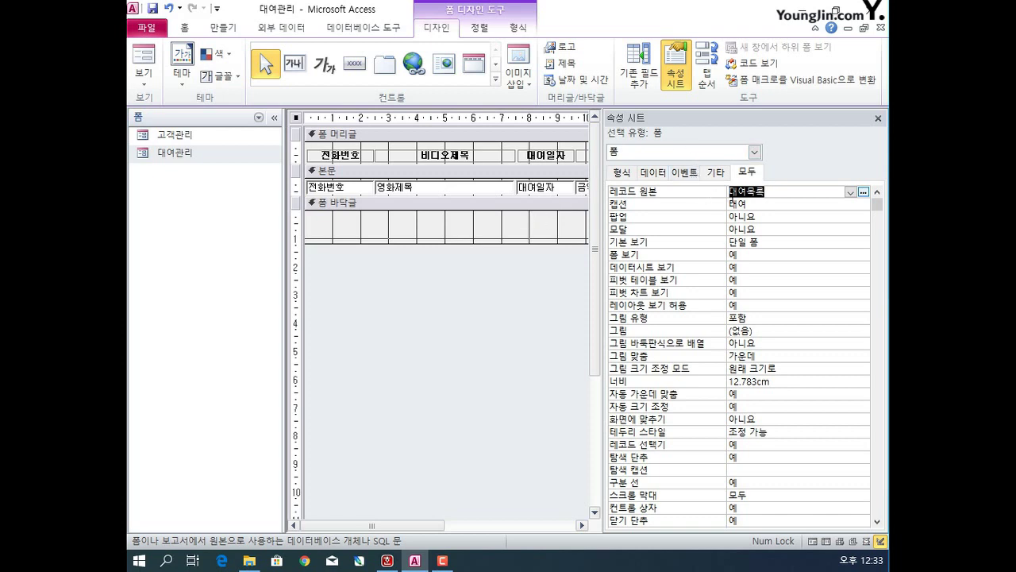
Step: Set the form's default view (기본 보기) to 연속 폼
{"action": "left_click", "coordinate": [774, 242]}
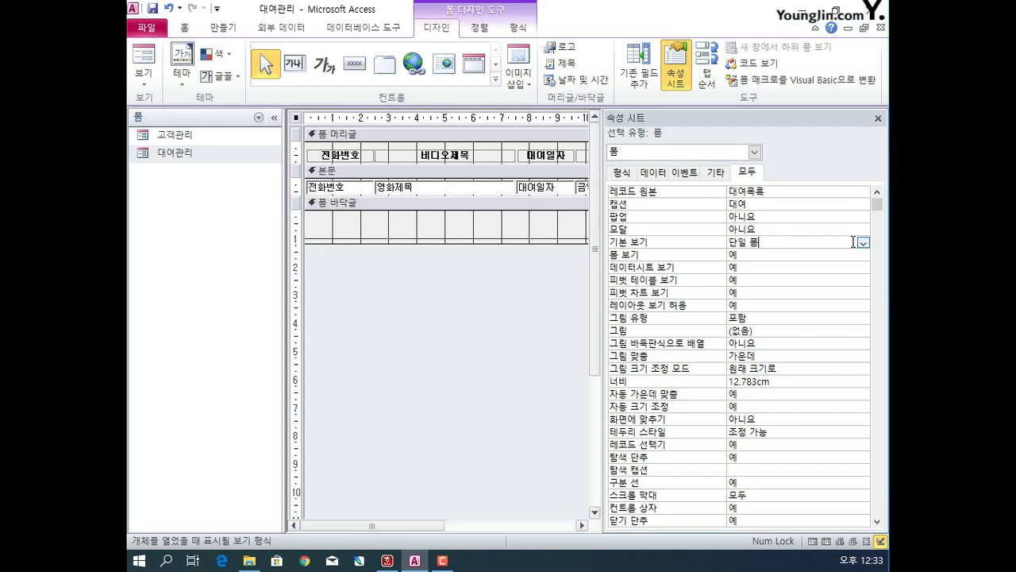
{"action": "left_click", "coordinate": [864, 244]}
{"action": "left_click", "coordinate": [846, 266]}
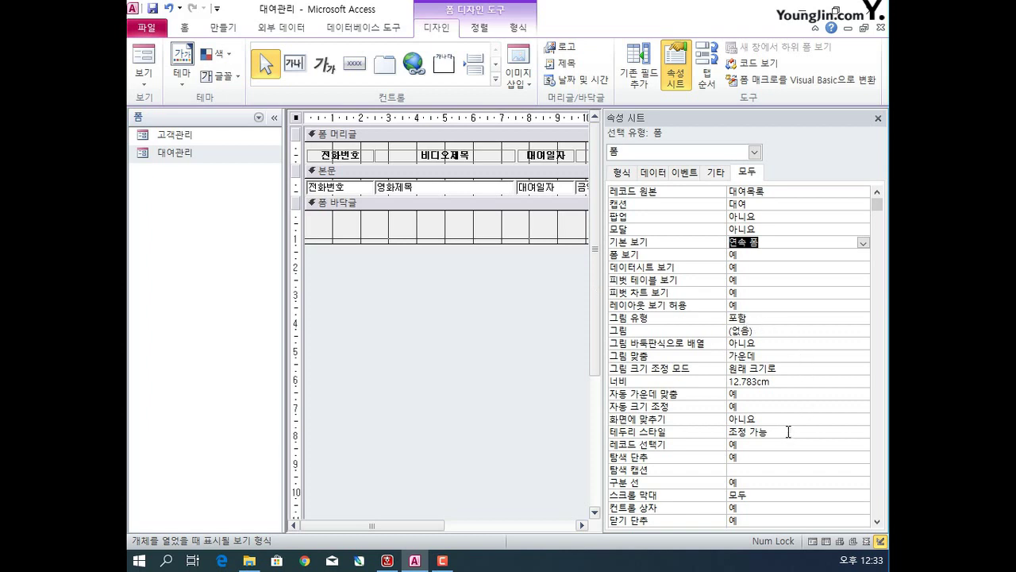
Step: Set the form's navigation buttons (탐색 단추) and dividing lines (구분 선) properties to 아니요
{"action": "left_click", "coordinate": [773, 456]}
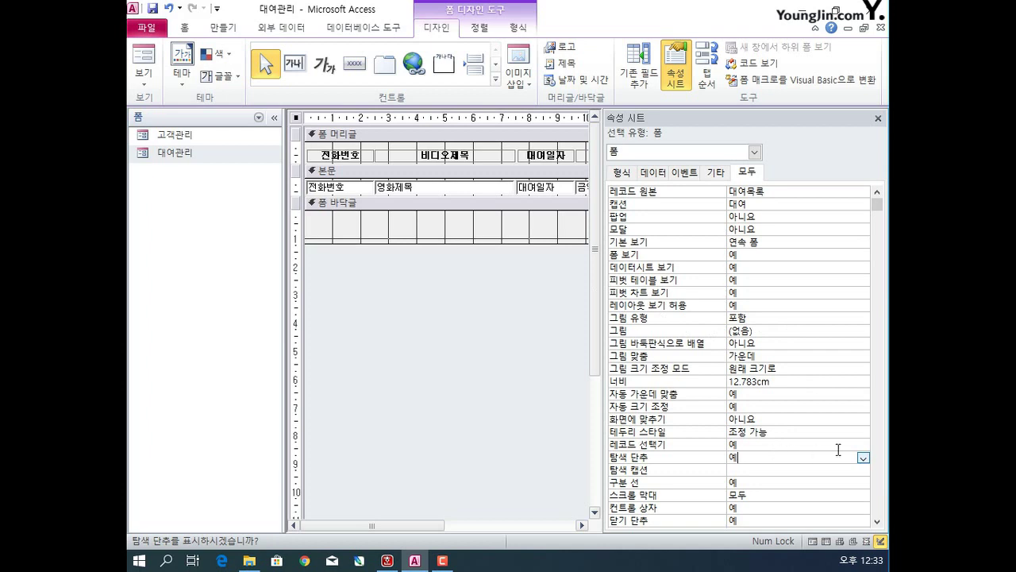
{"action": "left_click", "coordinate": [863, 458]}
{"action": "left_click", "coordinate": [833, 481]}
{"action": "left_click", "coordinate": [808, 483]}
{"action": "left_click", "coordinate": [863, 483]}
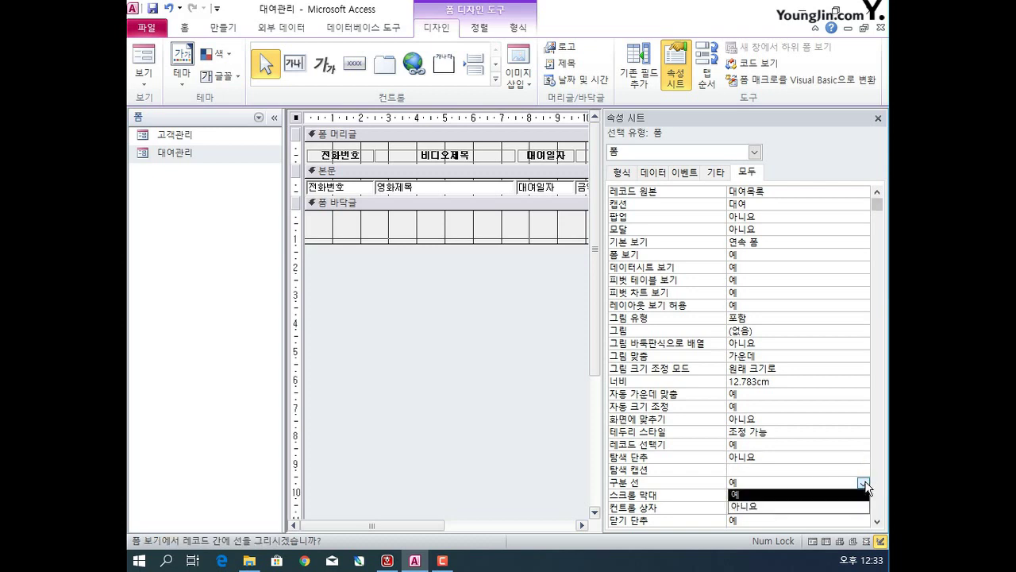
{"action": "left_click", "coordinate": [826, 508]}
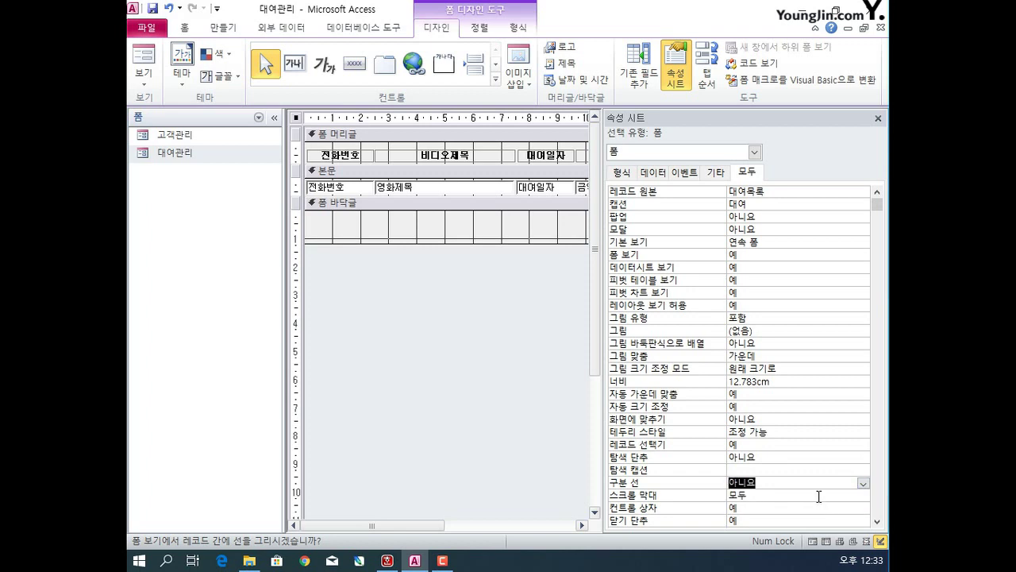
Step: Set the form's record selectors (레코드 선택기) property to 아니요
{"action": "left_click", "coordinate": [825, 446]}
{"action": "left_click", "coordinate": [864, 445]}
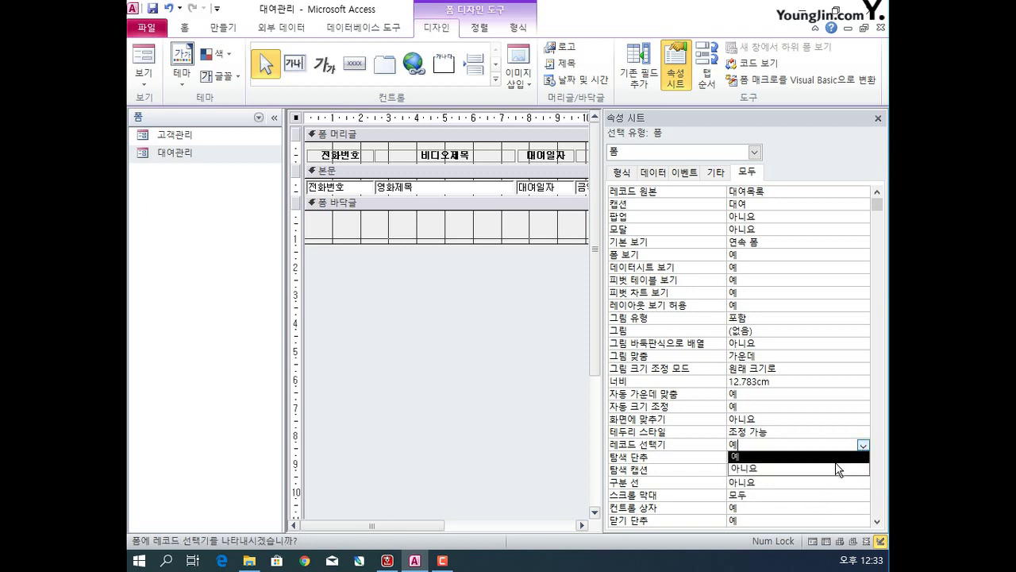
{"action": "left_click", "coordinate": [837, 468]}
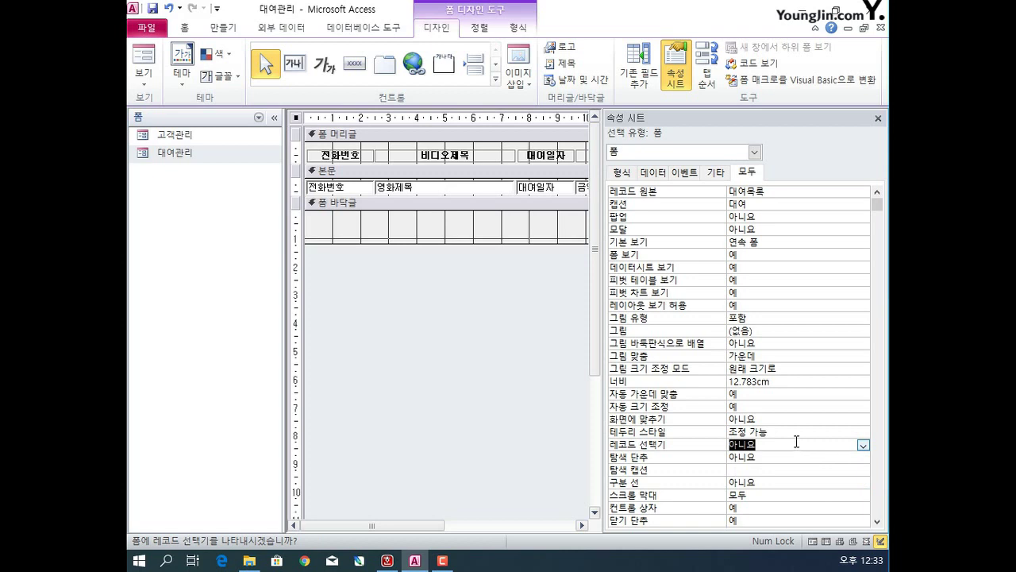
Step: Disallow record deletion in the form by setting 삭제 가능 to 아니요
{"action": "scroll", "coordinate": [796, 442], "scroll_direction": "down", "scroll_amount": 1}
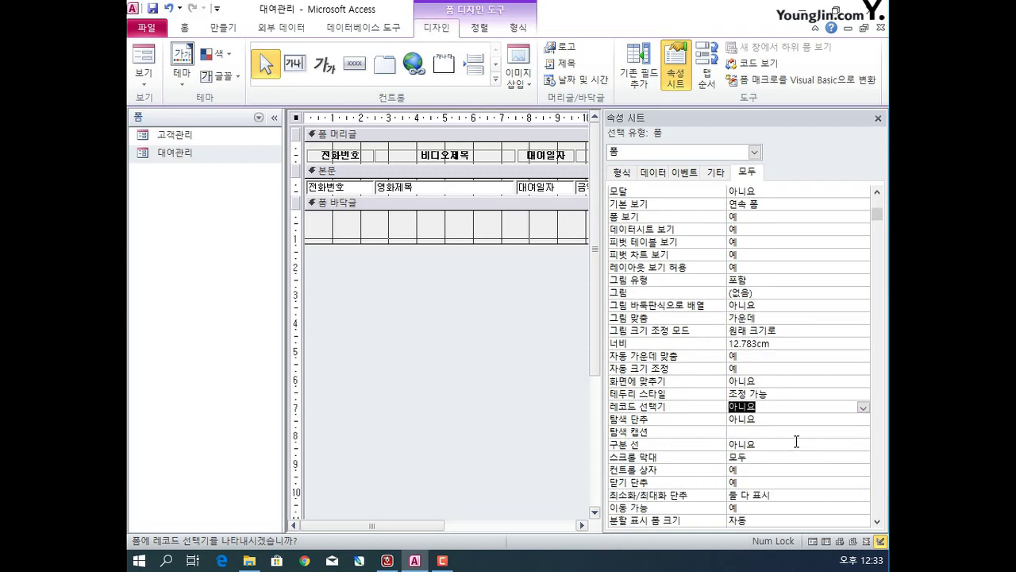
{"action": "scroll", "coordinate": [786, 437], "scroll_direction": "down", "scroll_amount": 5}
{"action": "scroll", "coordinate": [783, 435], "scroll_direction": "down", "scroll_amount": 5}
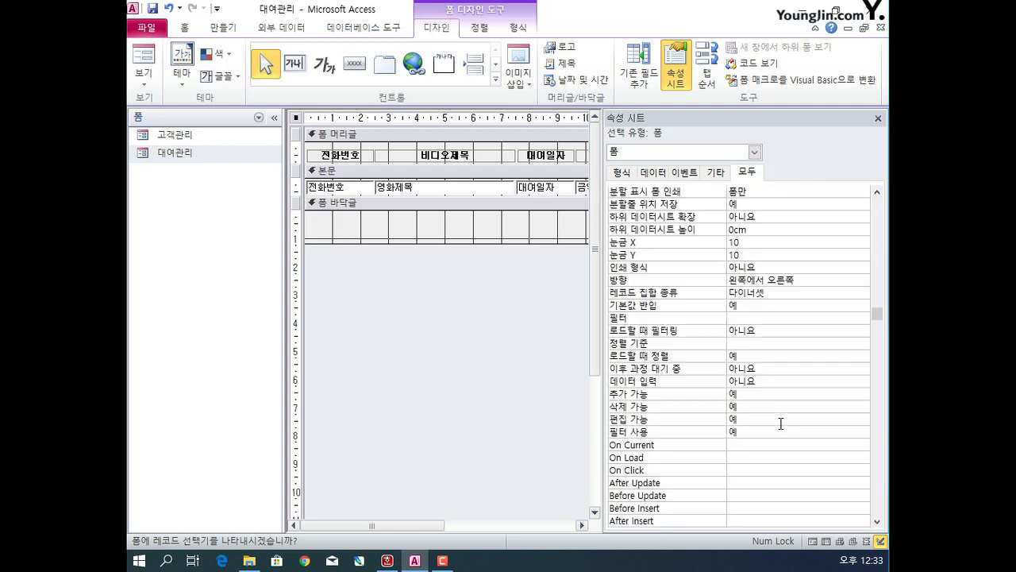
{"action": "left_click", "coordinate": [755, 407]}
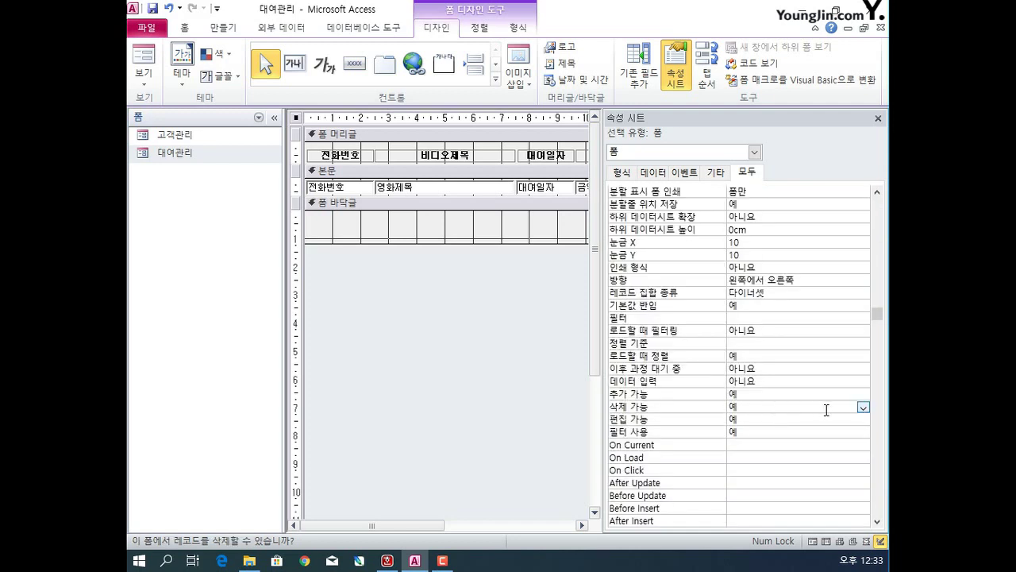
{"action": "left_click", "coordinate": [863, 406]}
{"action": "left_click", "coordinate": [824, 431]}
Step: Set the form's minimize/maximize buttons property (최소화/최대화 단추) to 최소화 단추만
{"action": "scroll", "coordinate": [807, 406], "scroll_direction": "down", "scroll_amount": 3}
{"action": "scroll", "coordinate": [807, 407], "scroll_direction": "down", "scroll_amount": 10}
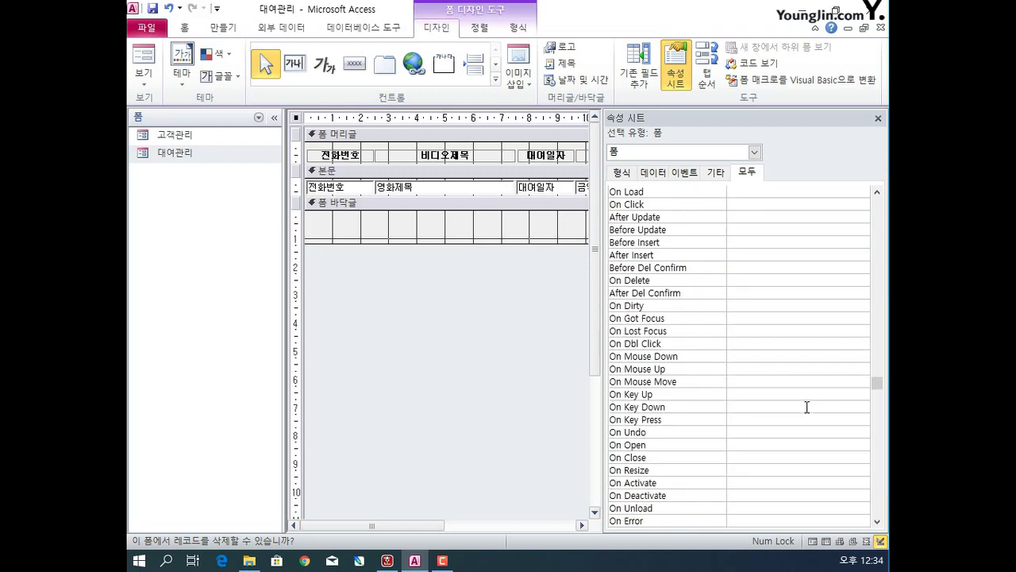
{"action": "scroll", "coordinate": [807, 406], "scroll_direction": "up", "scroll_amount": 2}
{"action": "scroll", "coordinate": [806, 406], "scroll_direction": "down", "scroll_amount": 9}
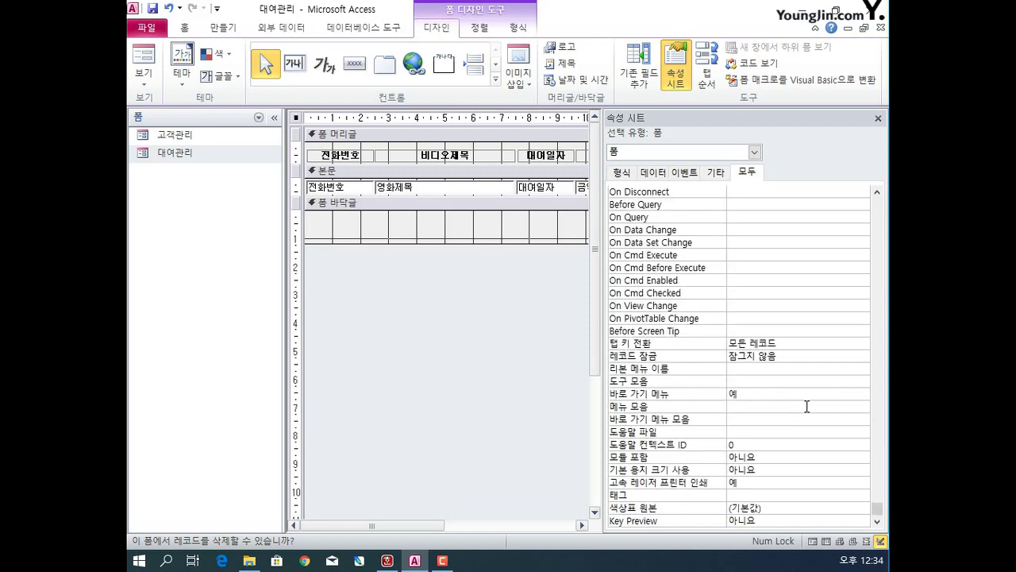
{"action": "scroll", "coordinate": [806, 407], "scroll_direction": "up", "scroll_amount": 20}
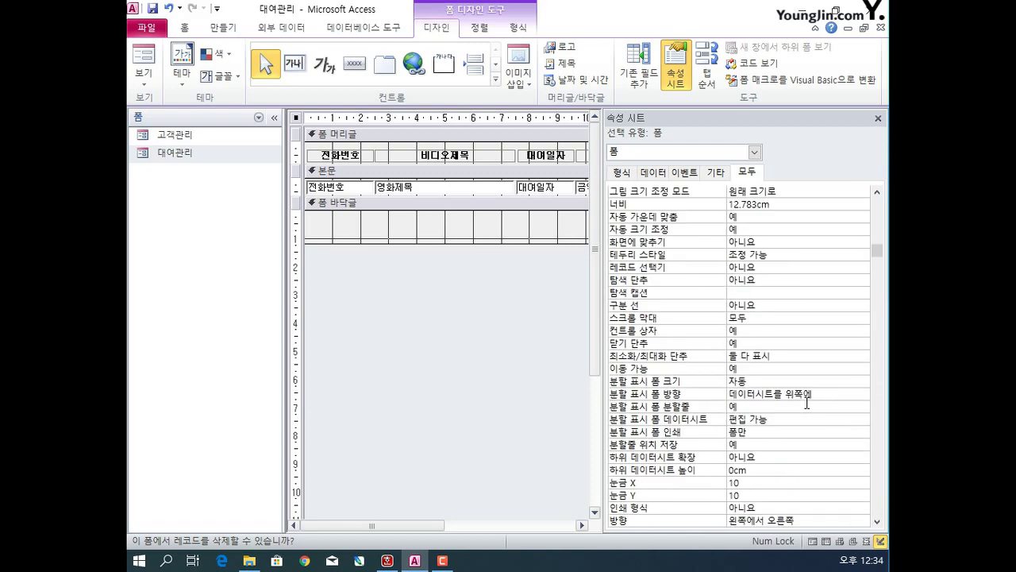
{"action": "left_click", "coordinate": [783, 356]}
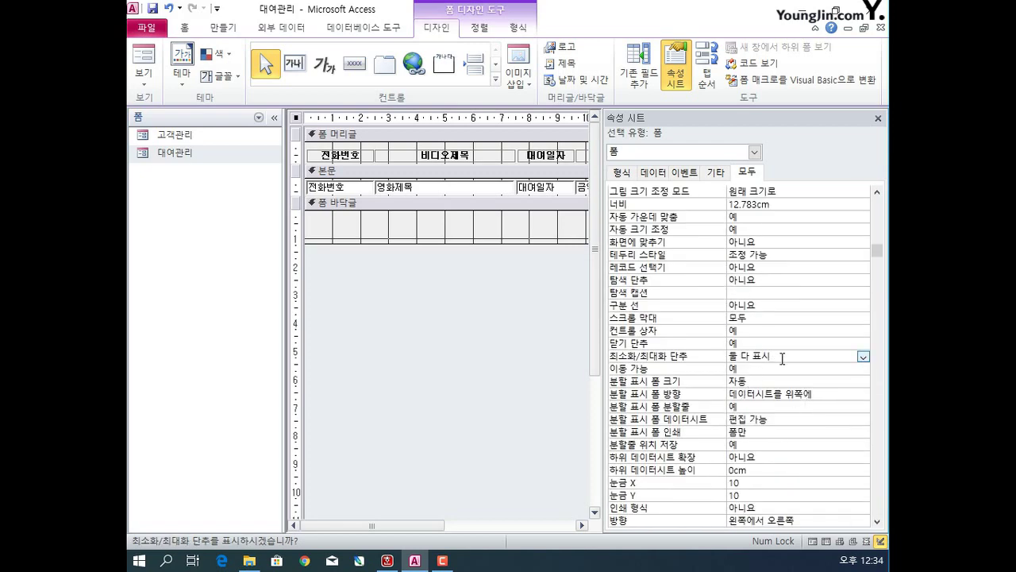
{"action": "left_click", "coordinate": [863, 357]}
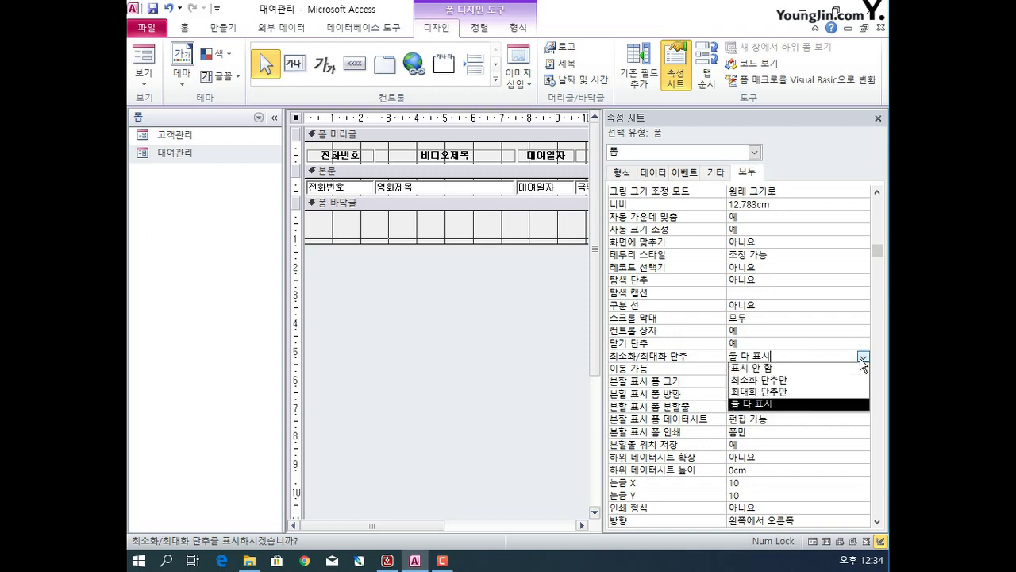
{"action": "left_click", "coordinate": [827, 382]}
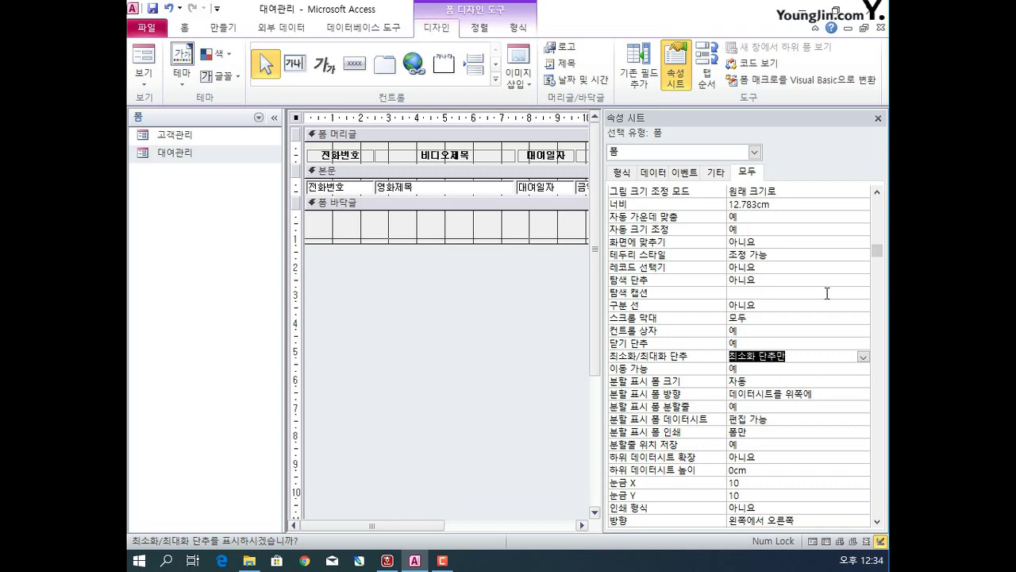
Step: Set the form's border style (테두리 스타일) to 가늘게
{"action": "left_click", "coordinate": [824, 255]}
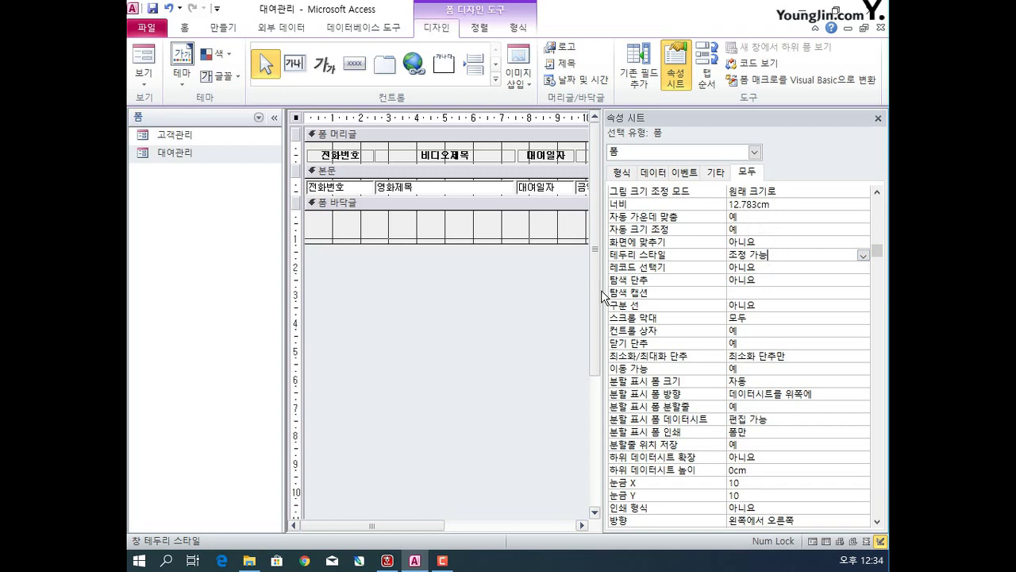
{"action": "left_click", "coordinate": [862, 256]}
{"action": "left_click", "coordinate": [826, 279]}
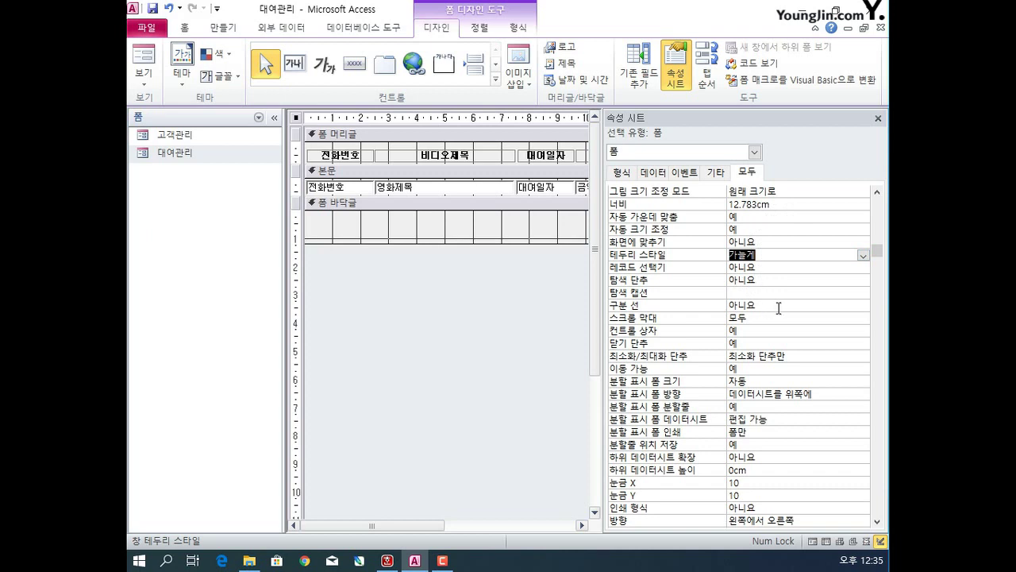
Step: Review the form's full property list to check the record source, view, button, border and deletion settings
{"action": "scroll", "coordinate": [778, 307], "scroll_direction": "up", "scroll_amount": 3}
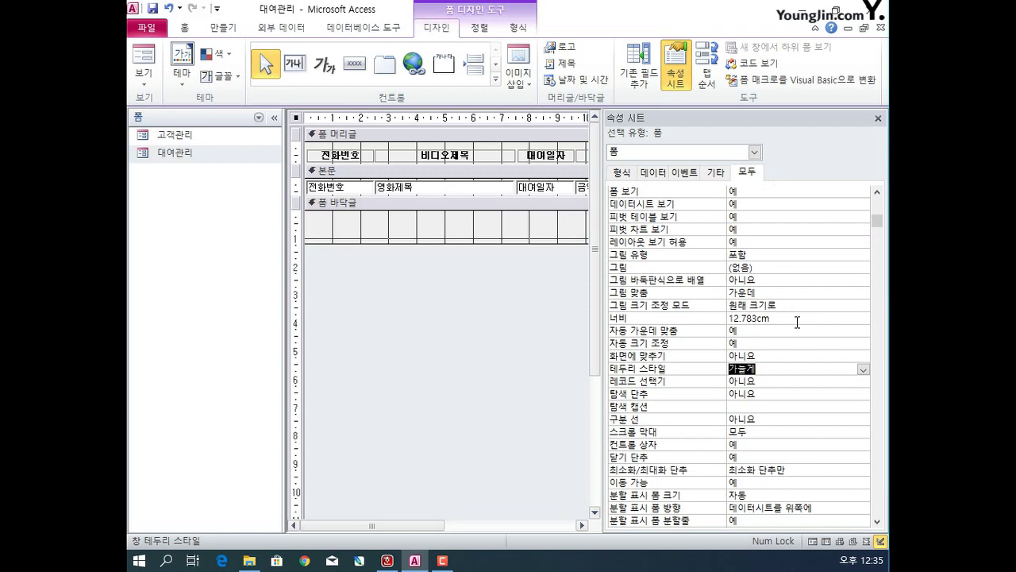
{"action": "scroll", "coordinate": [797, 317], "scroll_direction": "up", "scroll_amount": 2}
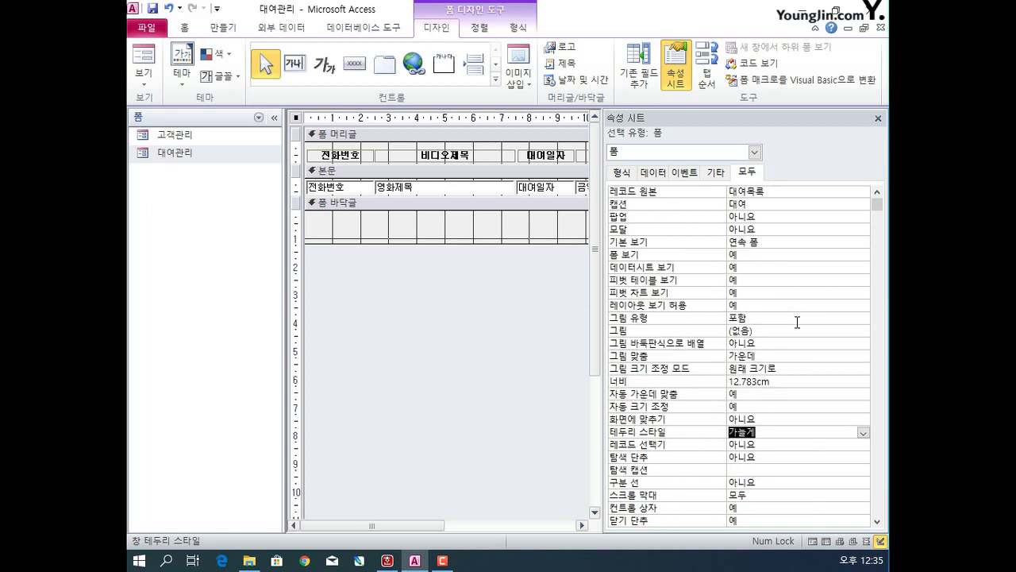
{"action": "scroll", "coordinate": [797, 323], "scroll_direction": "down", "scroll_amount": 3}
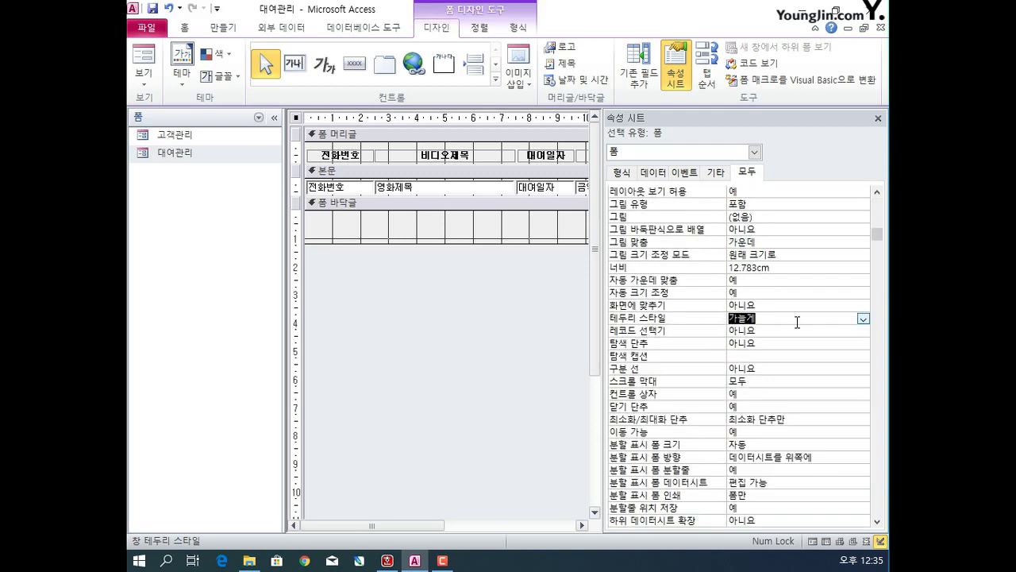
{"action": "scroll", "coordinate": [797, 322], "scroll_direction": "down", "scroll_amount": 3}
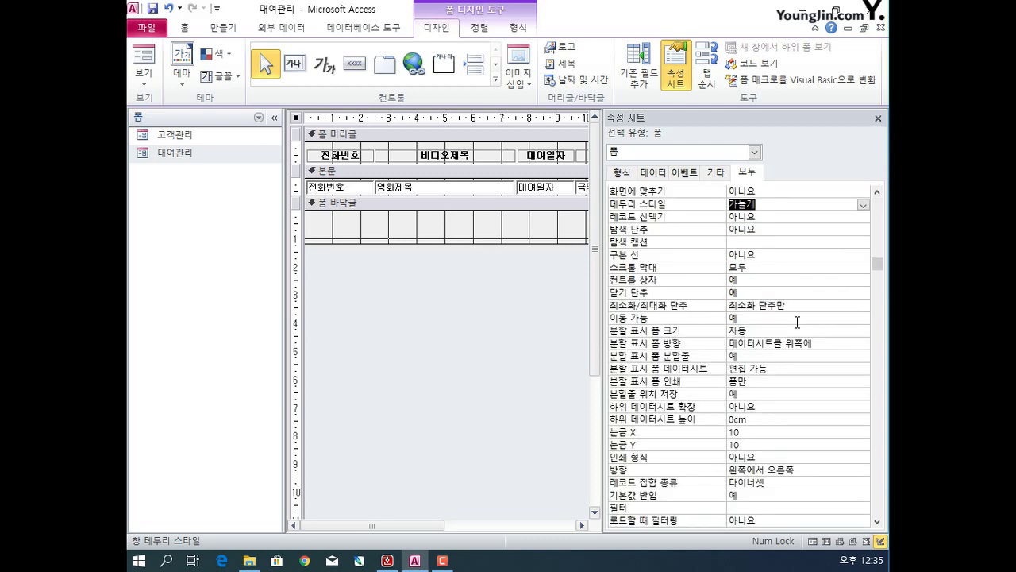
{"action": "scroll", "coordinate": [798, 322], "scroll_direction": "down", "scroll_amount": 3}
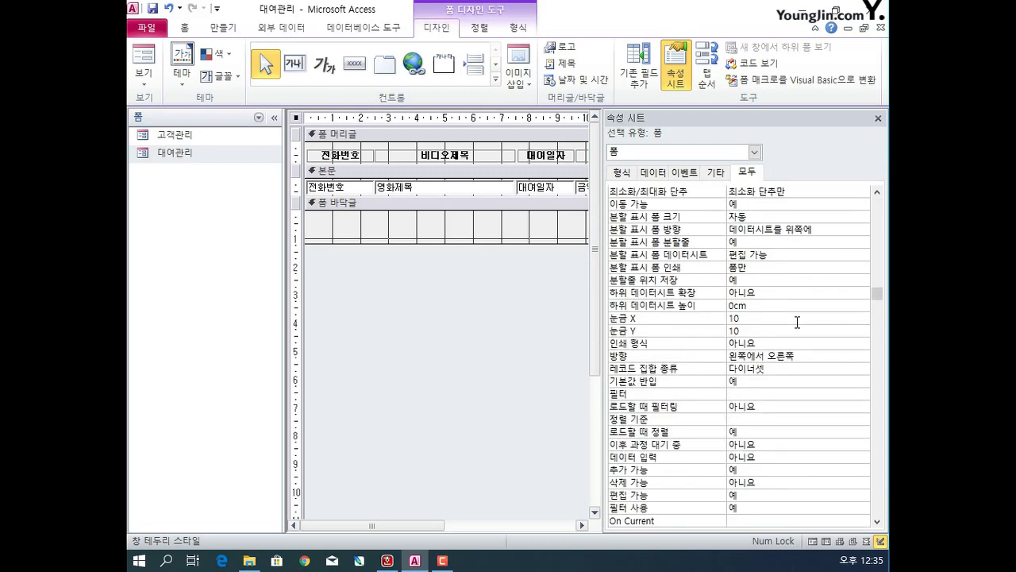
{"action": "scroll", "coordinate": [797, 323], "scroll_direction": "down", "scroll_amount": 2}
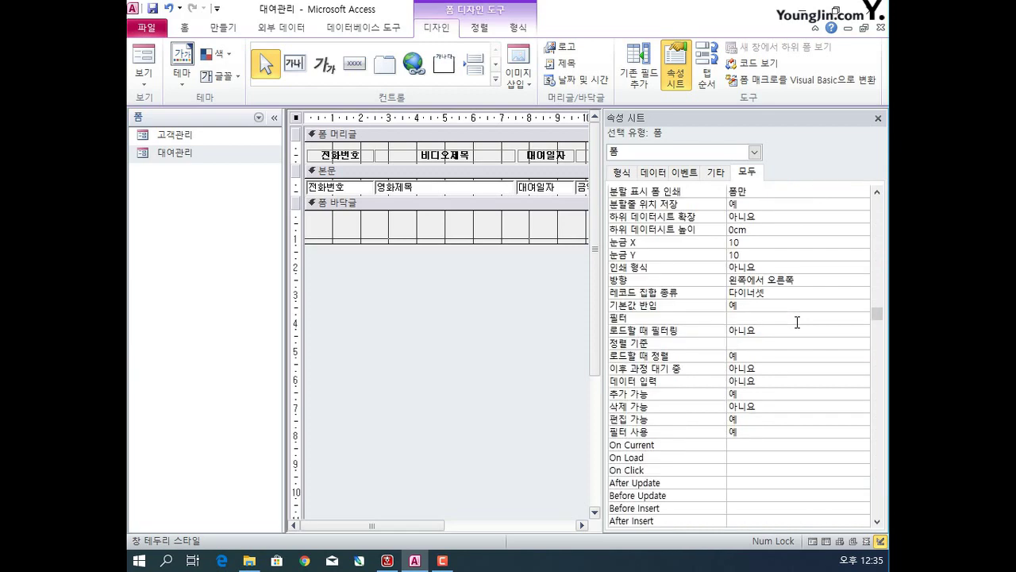
{"action": "scroll", "coordinate": [798, 322], "scroll_direction": "down", "scroll_amount": 20}
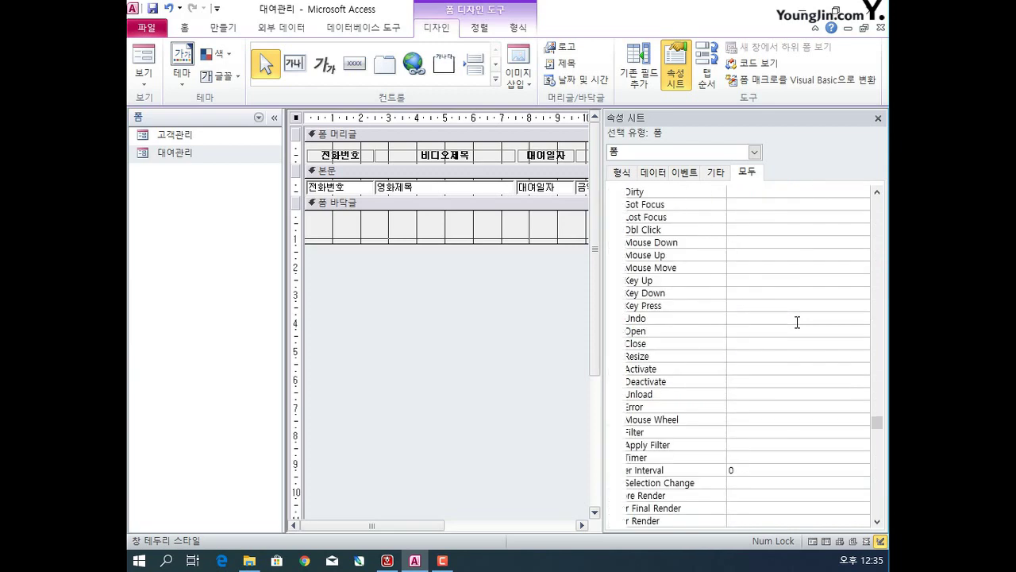
{"action": "scroll", "coordinate": [798, 323], "scroll_direction": "up", "scroll_amount": 15}
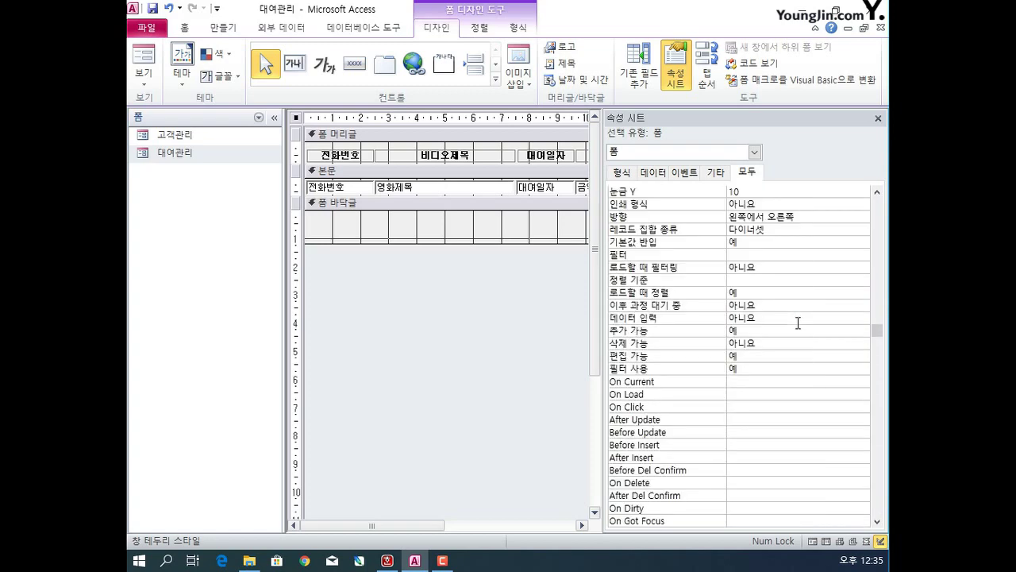
{"action": "scroll", "coordinate": [797, 322], "scroll_direction": "up", "scroll_amount": 2}
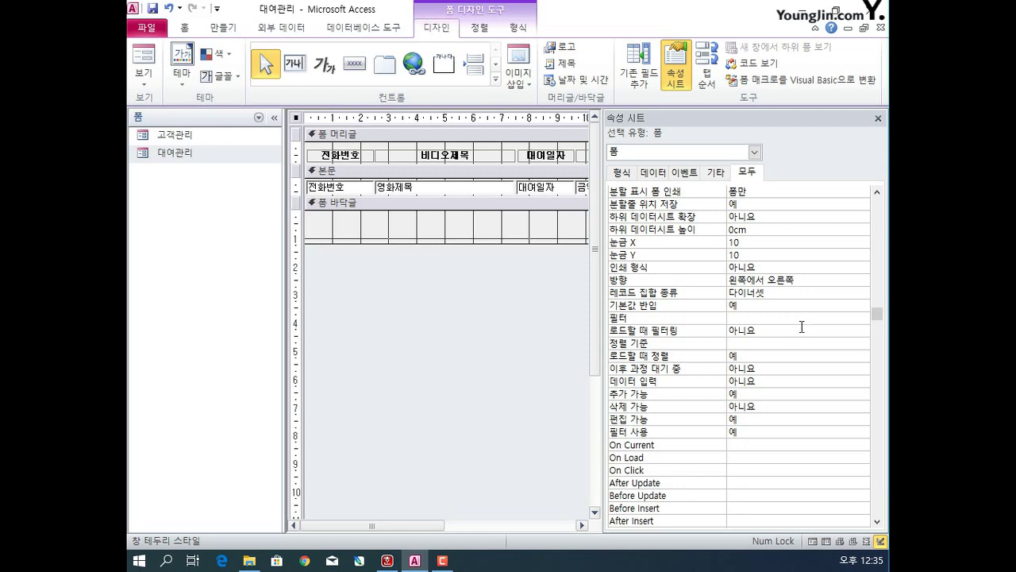
Step: Set the background color (배경색) of the 본문 section to 시스템 단추 그림자
{"action": "left_click", "coordinate": [295, 120]}
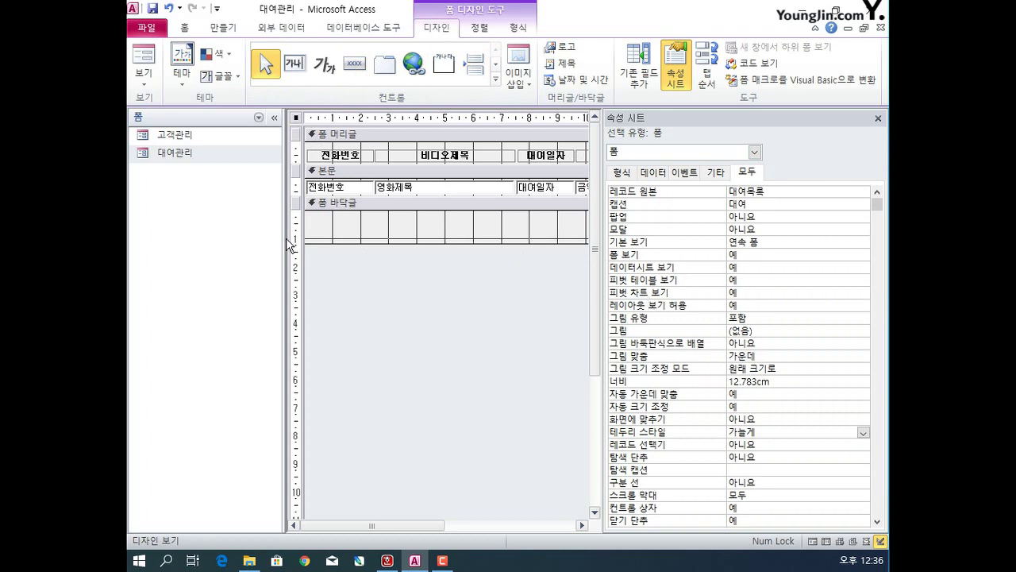
{"action": "left_click", "coordinate": [335, 171]}
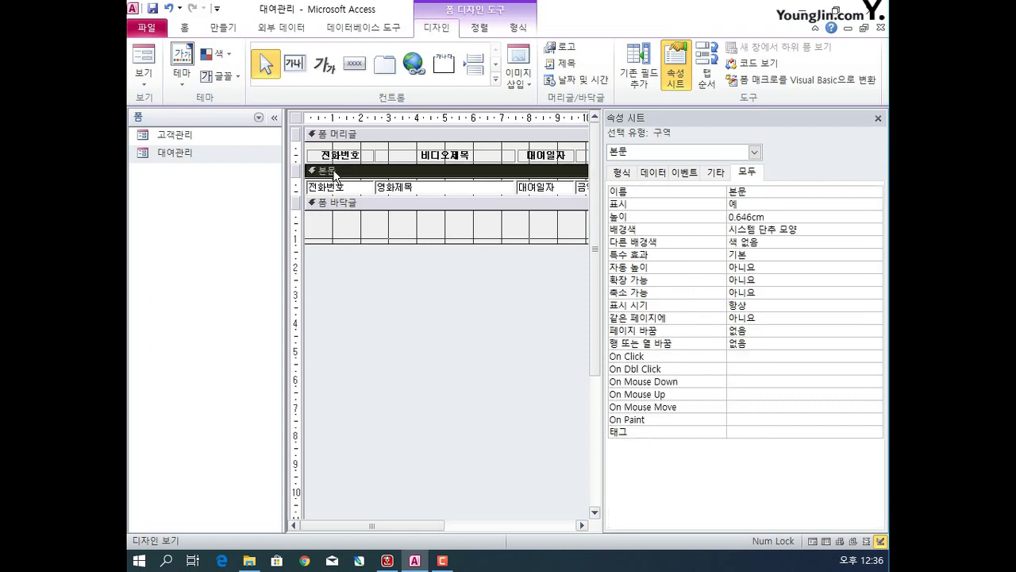
{"action": "left_click", "coordinate": [818, 232]}
{"action": "double_click", "coordinate": [818, 232]}
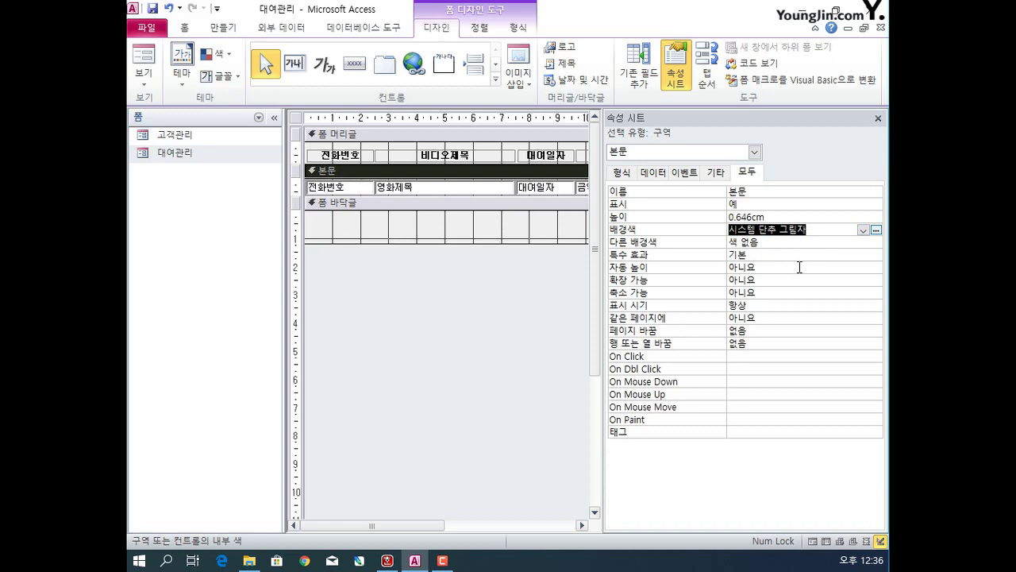
Step: Set the background color (배경색) of the 본문 section to 12632256
{"action": "type", "text": "1263"}
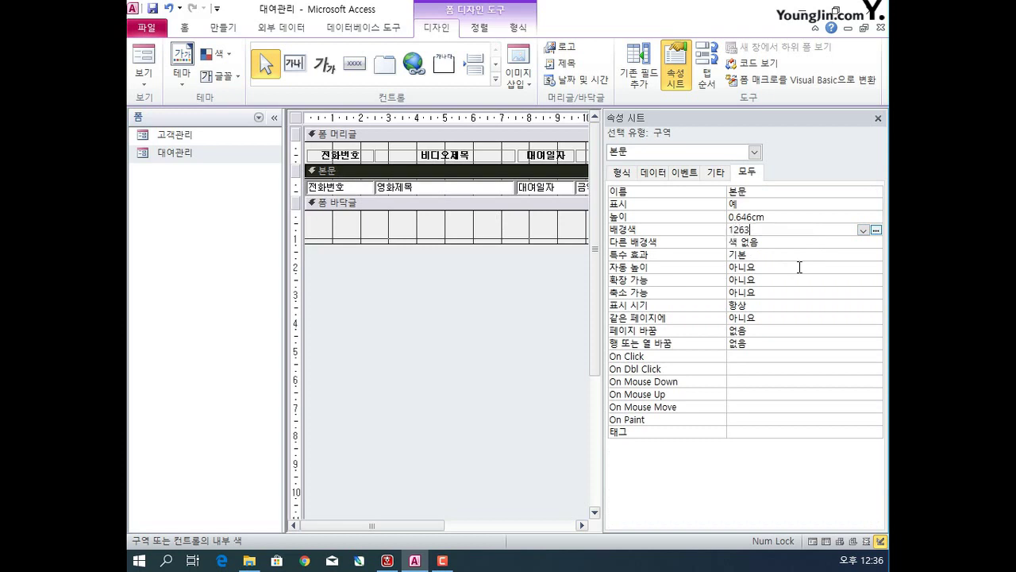
{"action": "type", "text": "2256"}
Step: Set the height (높이) of the 폼 머리글 section to 1 cm
{"action": "left_click", "coordinate": [445, 134]}
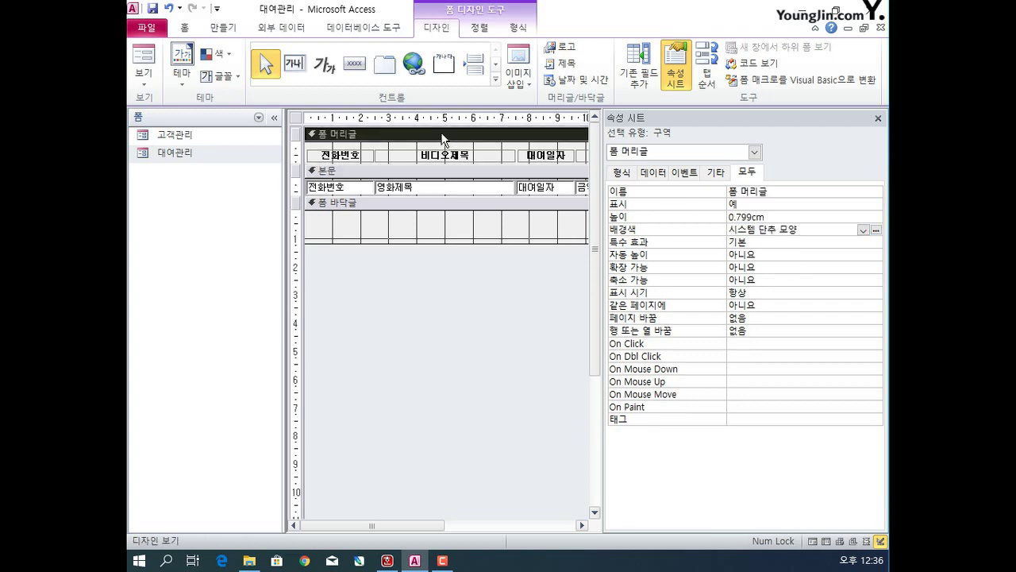
{"action": "left_click", "coordinate": [705, 213]}
{"action": "type", "text": "1"}
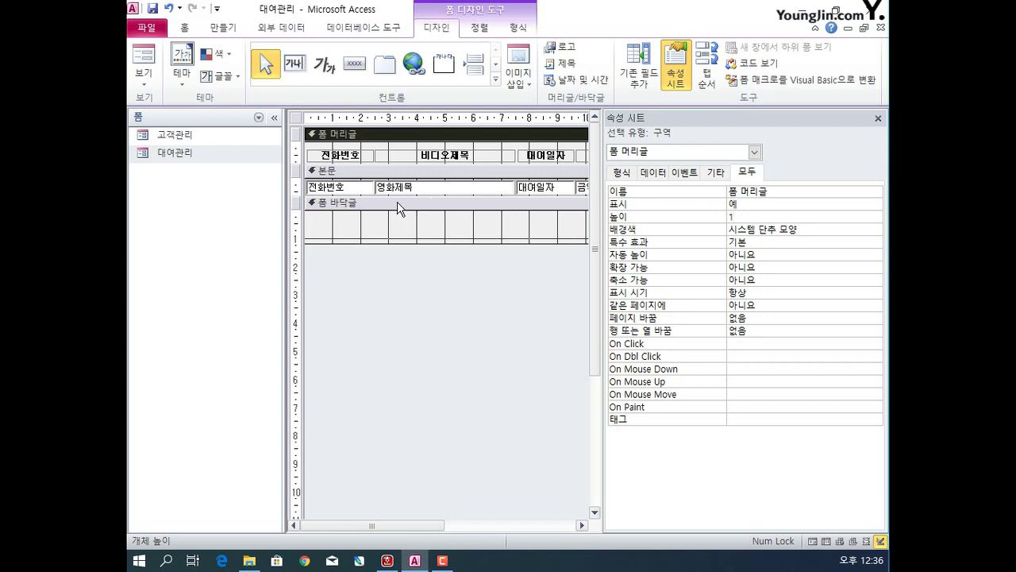
{"action": "key", "text": "Return"}
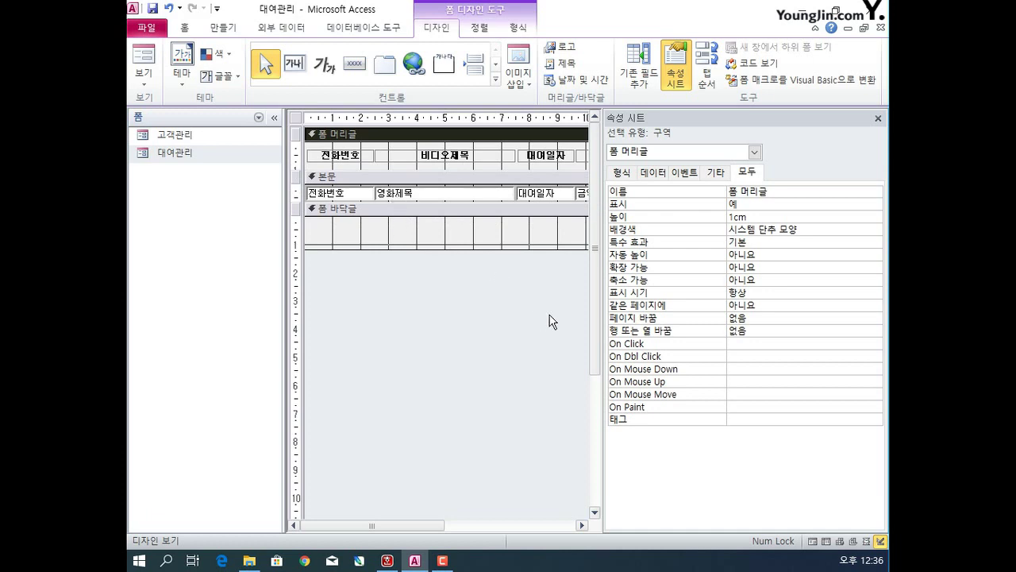
Step: Set the height (높이) of the 폼 머리글 section to 0
{"action": "left_click", "coordinate": [740, 216]}
{"action": "left_click", "coordinate": [707, 217]}
{"action": "type", "text": "0"}
{"action": "left_click", "coordinate": [484, 278]}
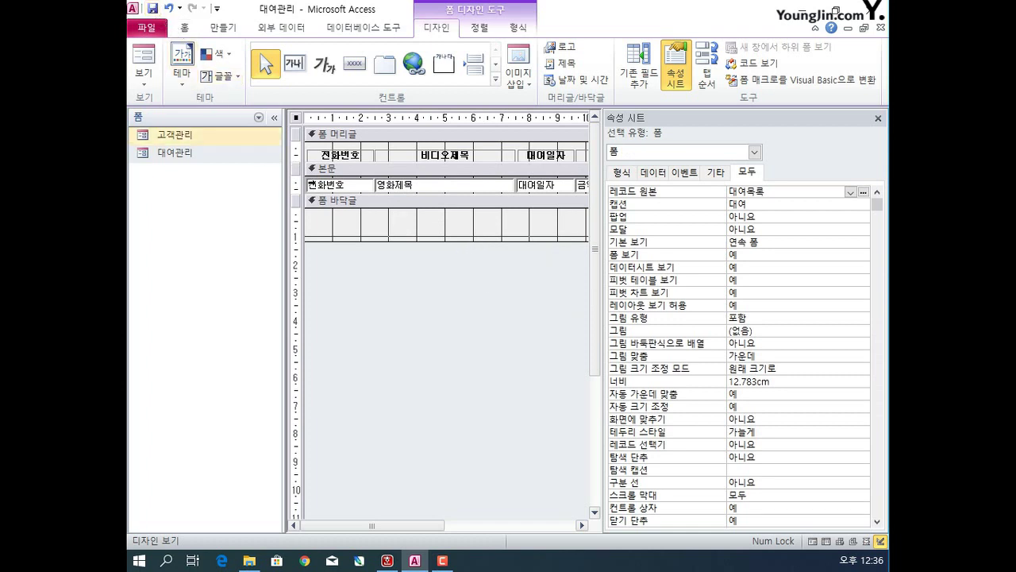
Step: Open the 대여관리 form in Form view, restore its window to check the layout, and close it
{"action": "double_click", "coordinate": [192, 151]}
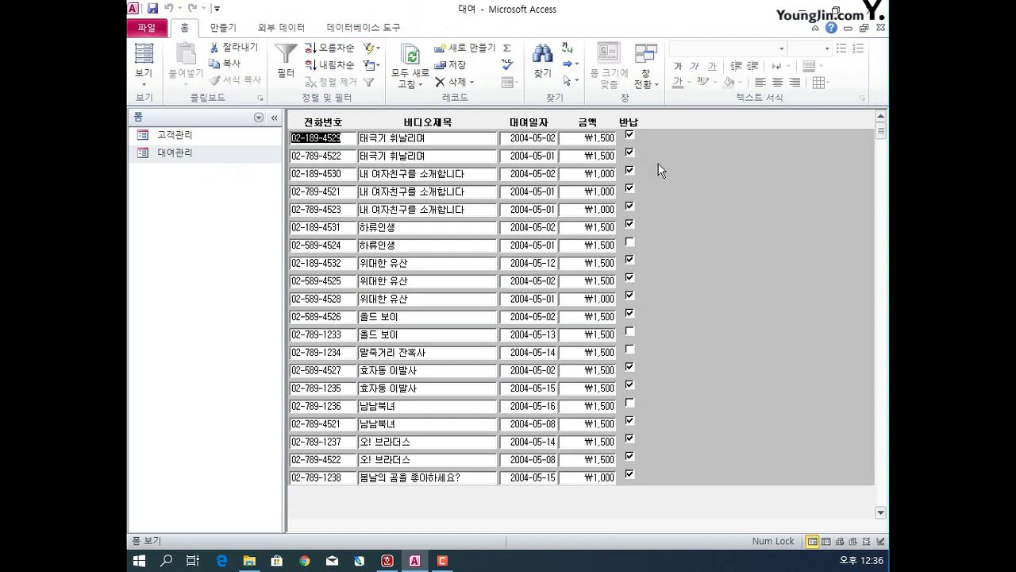
{"action": "left_click", "coordinate": [865, 28]}
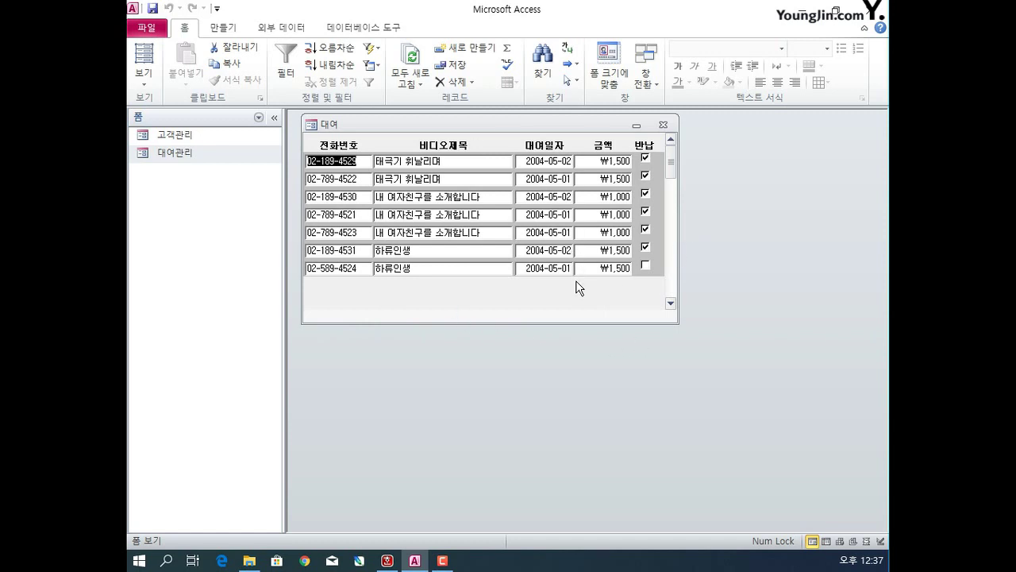
{"action": "left_click", "coordinate": [664, 126]}
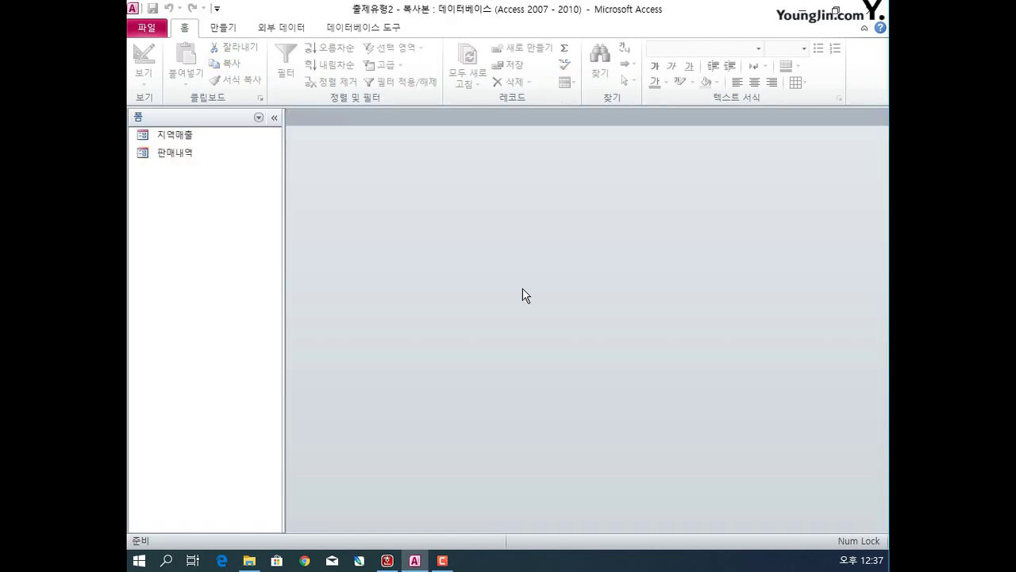
Step: Open the 판매내역 form in Design view and set its record source (레코드 원본) to 판매현황
{"action": "right_click", "coordinate": [183, 156]}
{"action": "left_click", "coordinate": [235, 205]}
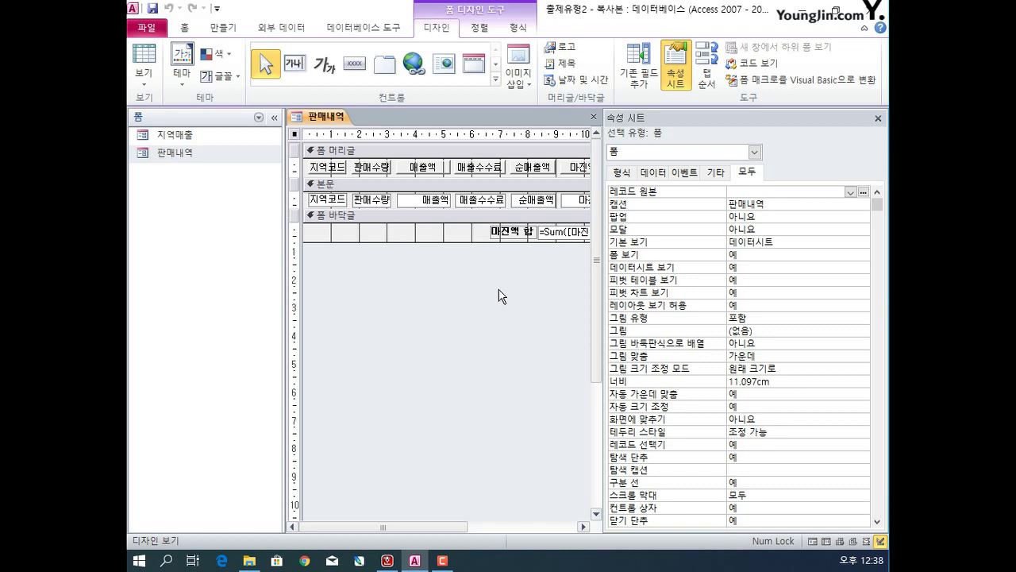
{"action": "left_click", "coordinate": [851, 193]}
{"action": "left_click", "coordinate": [835, 204]}
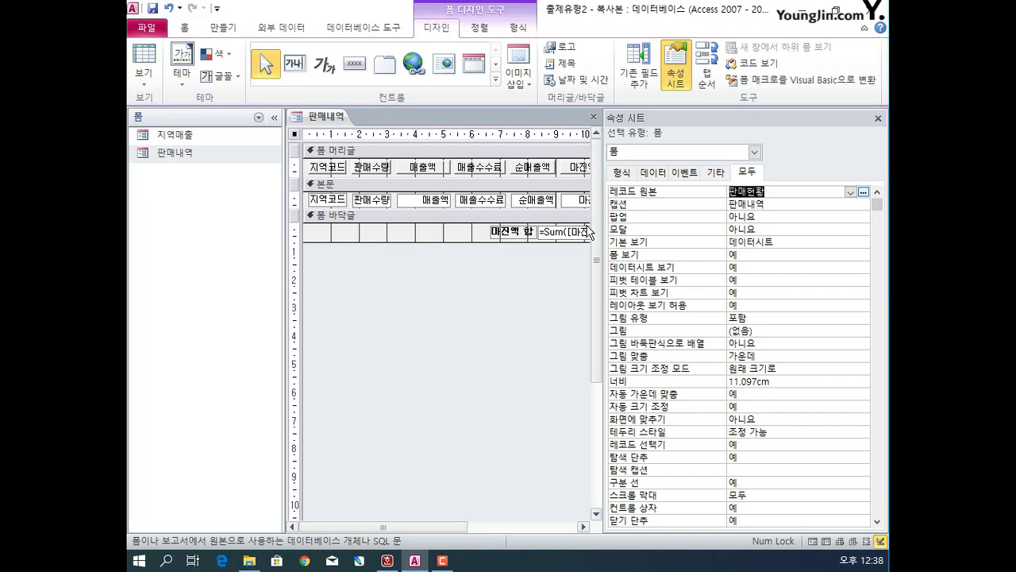
Step: Set the form's default view (기본 보기) to 연속 폼 and display it in Form view
{"action": "left_click", "coordinate": [788, 241]}
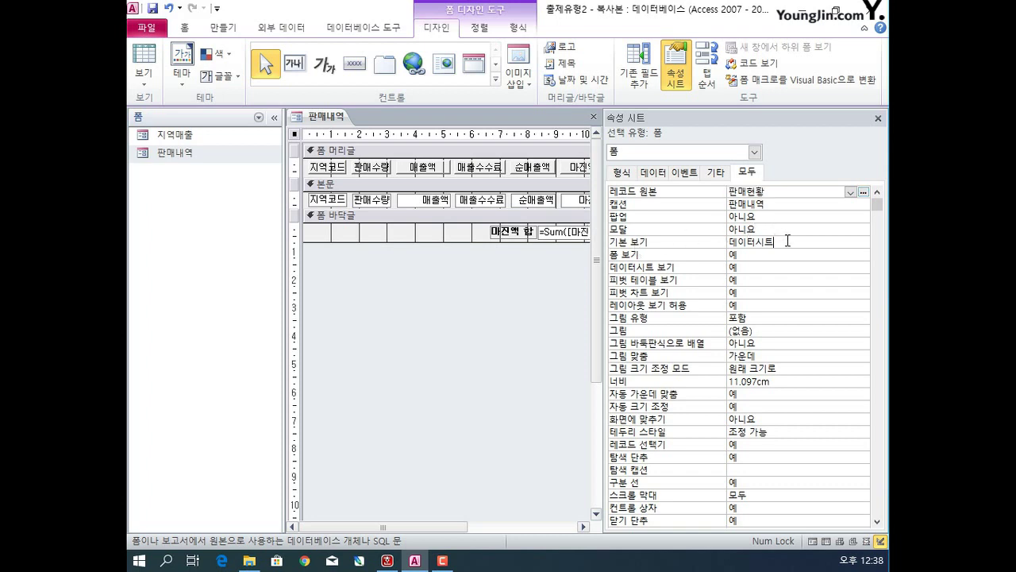
{"action": "left_click", "coordinate": [862, 242]}
{"action": "left_click", "coordinate": [834, 266]}
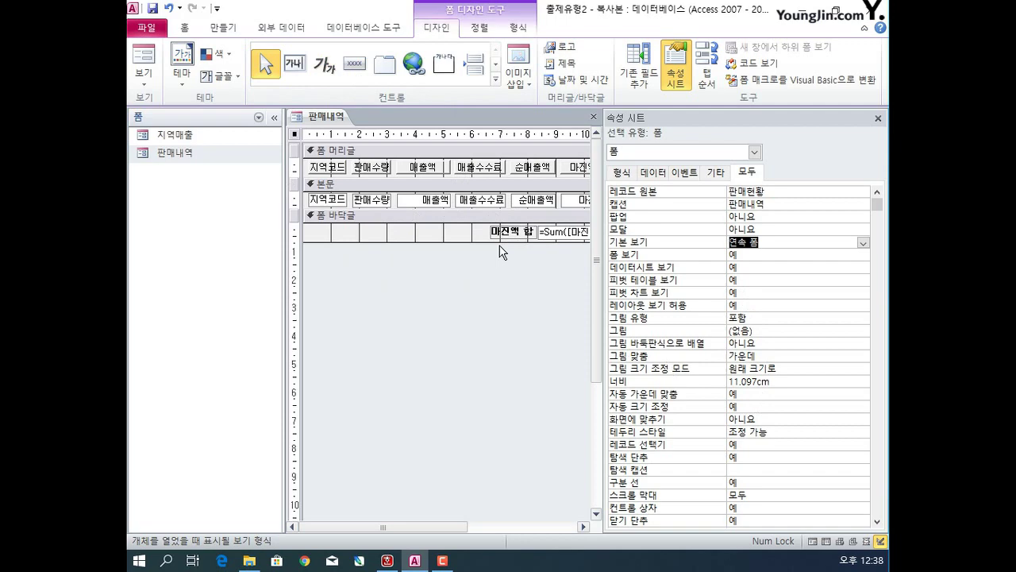
{"action": "left_click", "coordinate": [143, 55]}
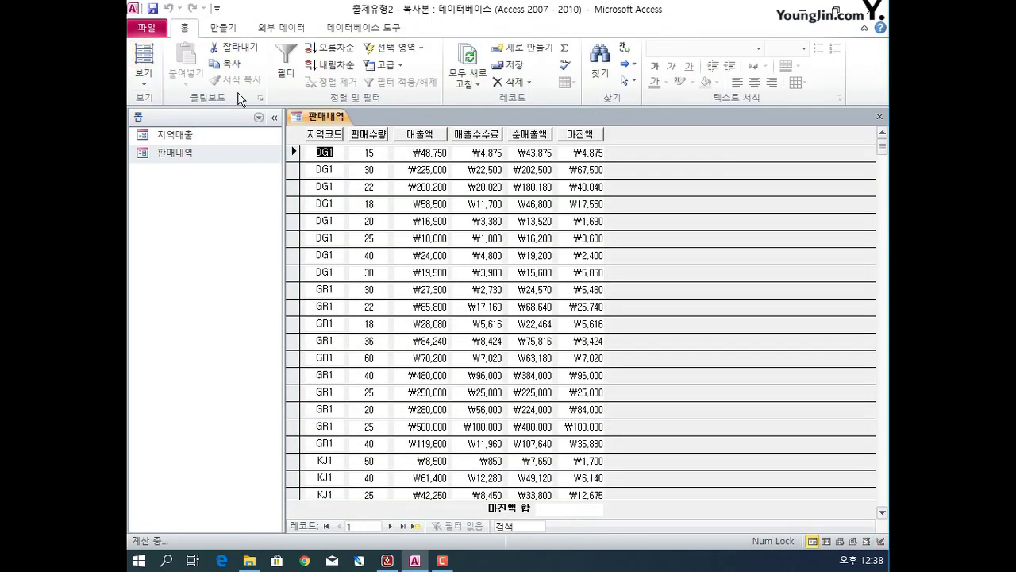